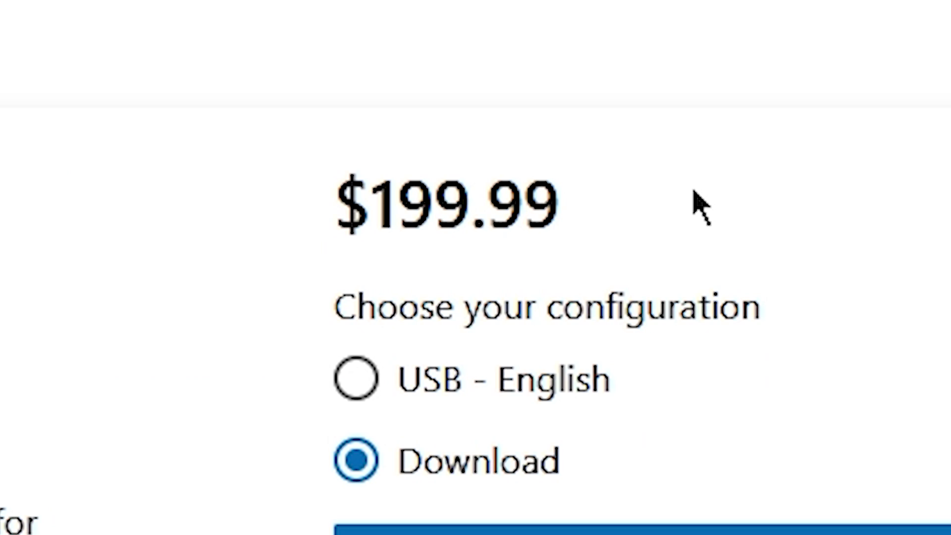
- Pick the USB - English configuration and apply promo code TS25, cutting the subtotal to USD 23.22
left_click(361, 404)
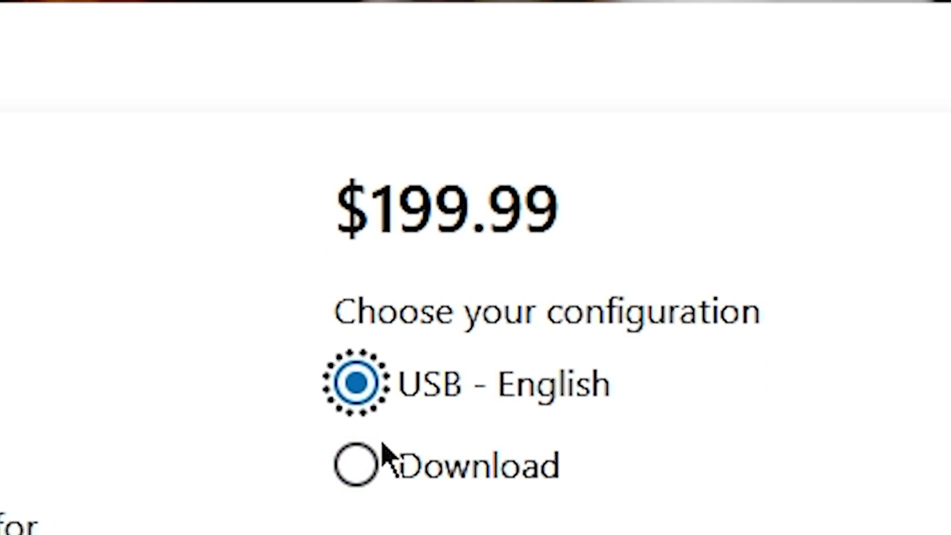
middle_click(37, 149)
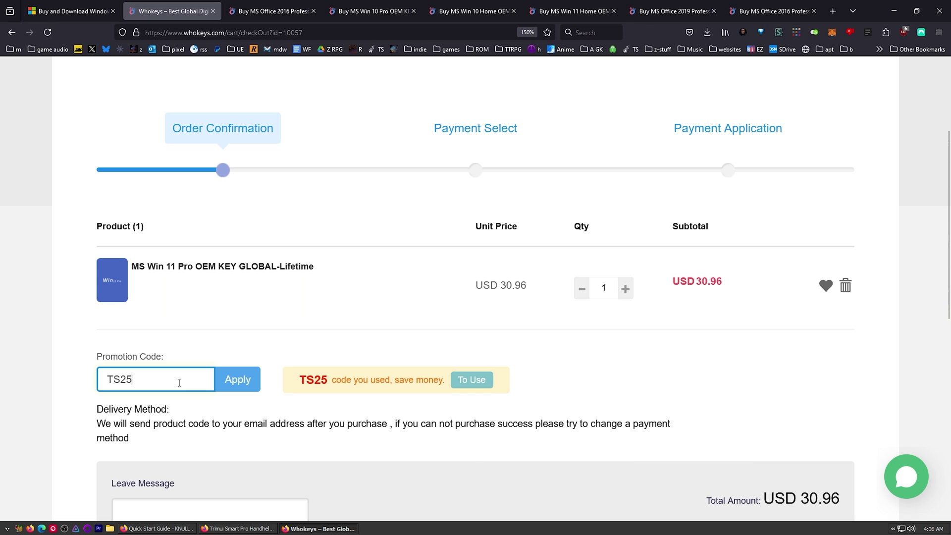
left_click(239, 381)
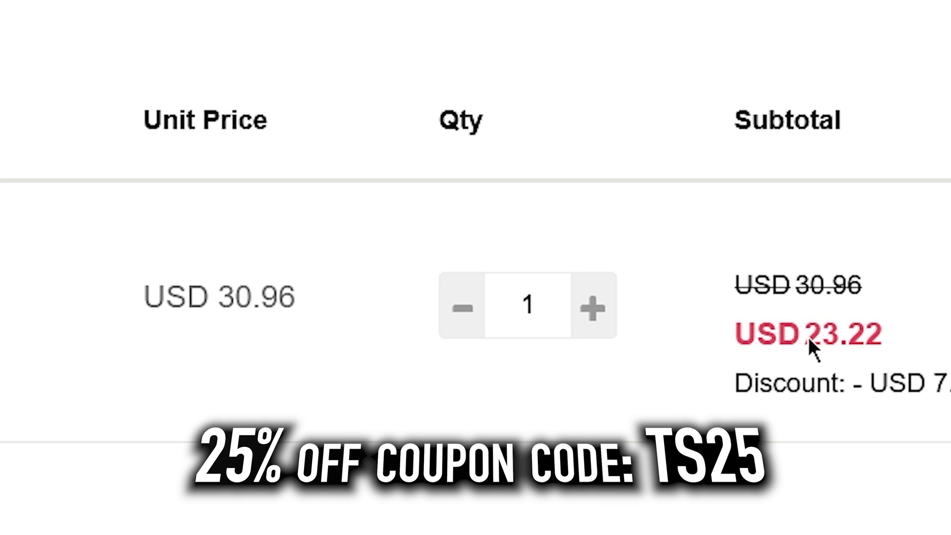
left_click_drag(679, 301, 730, 305)
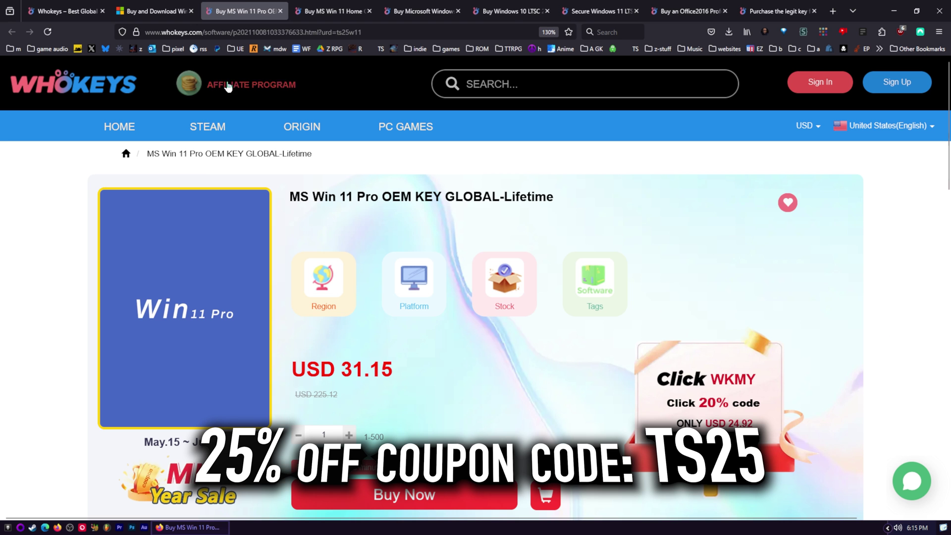
- Compare the Win 11 Home, Win 10 Pro, Win 10 LTSC IoT, Win 11 LTSC and Win 11 Pro pages, ending on Win 10 LTSC IoT
left_click(335, 5)
left_click(436, 3)
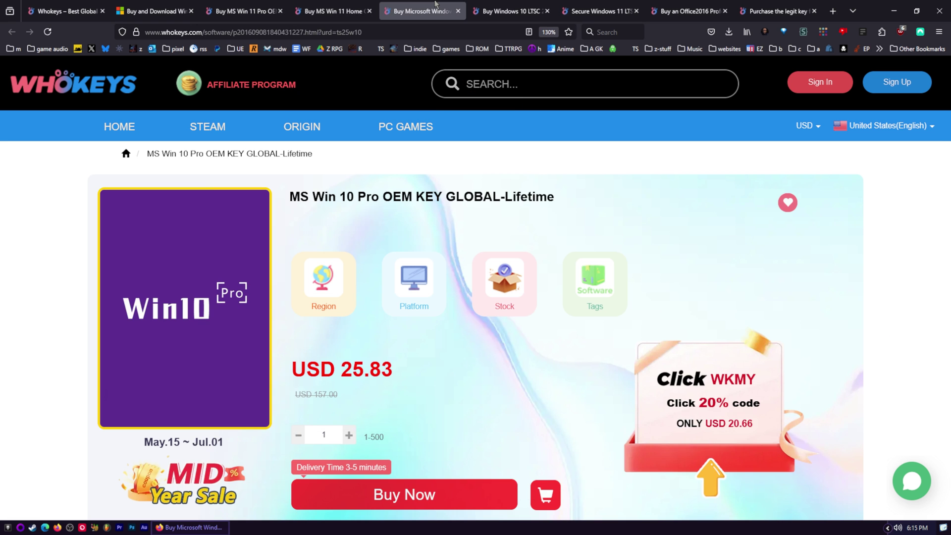
left_click(493, 3)
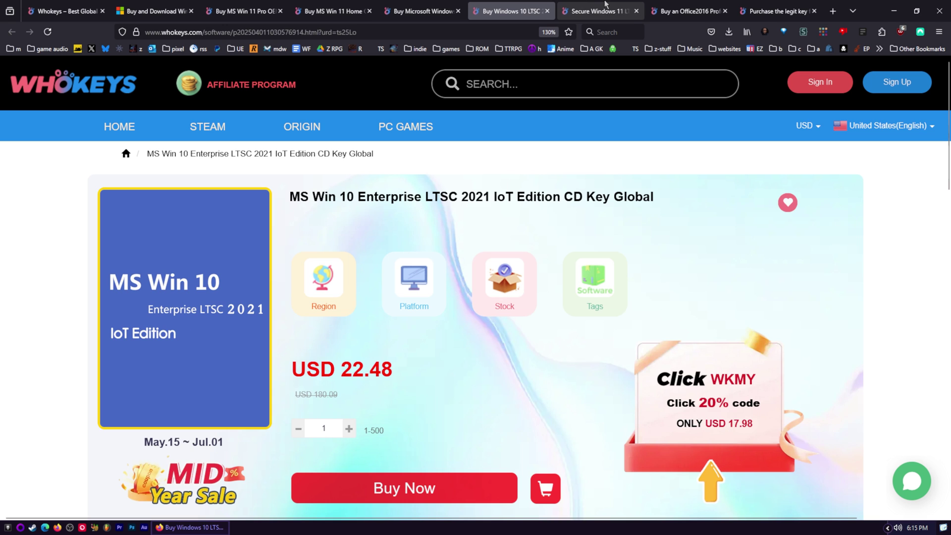
left_click(605, 4)
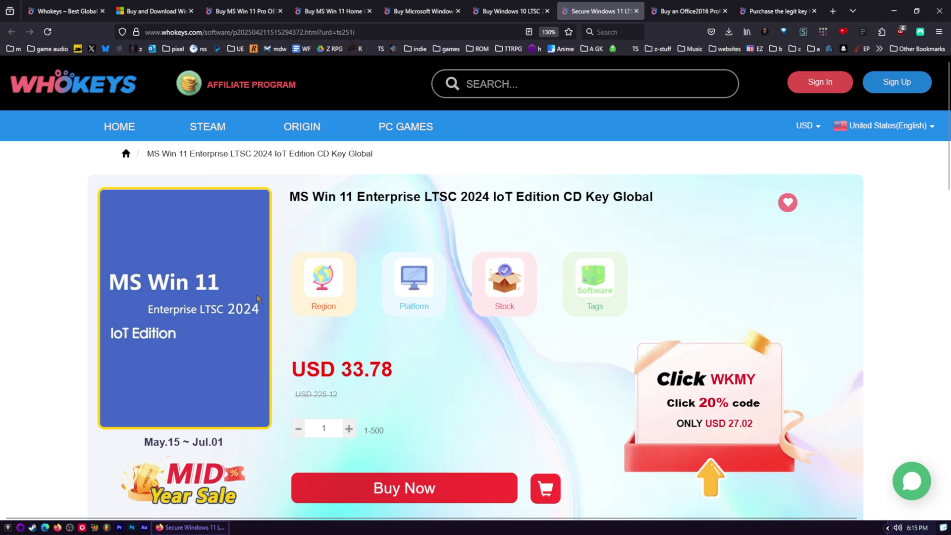
left_click(243, 9)
left_click(341, 4)
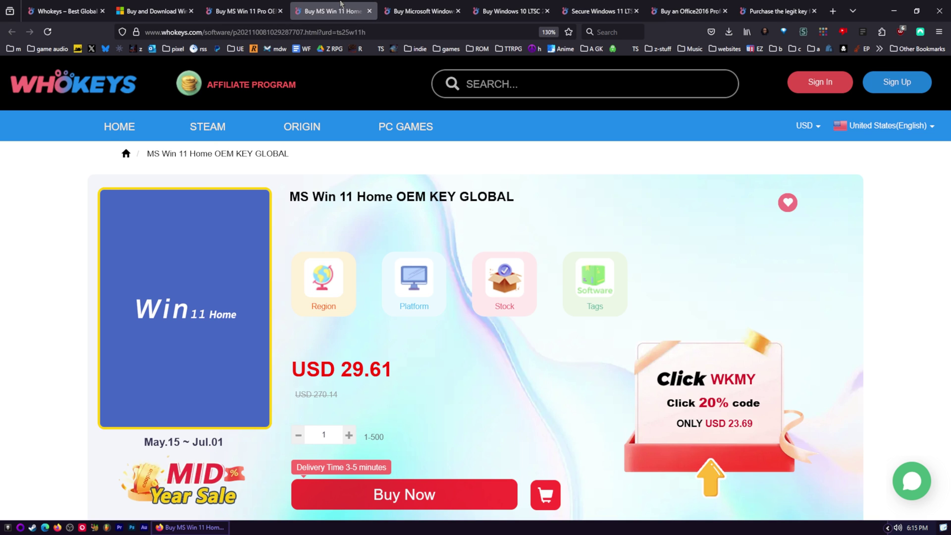
left_click(410, 4)
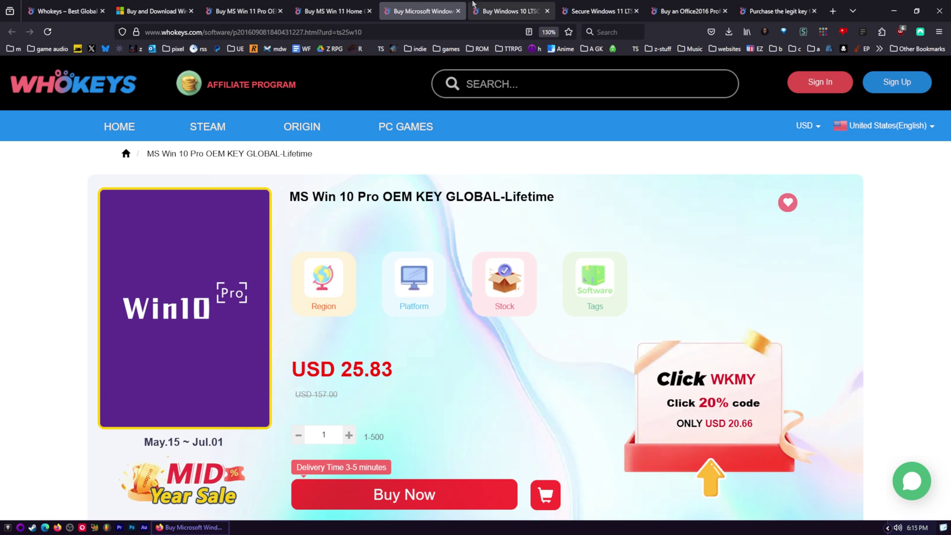
left_click(517, 3)
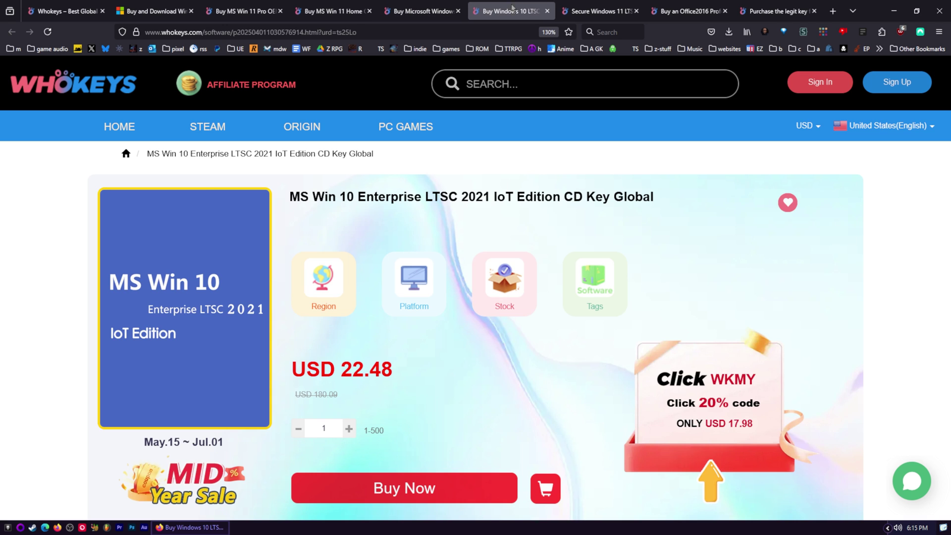
left_click(263, 4)
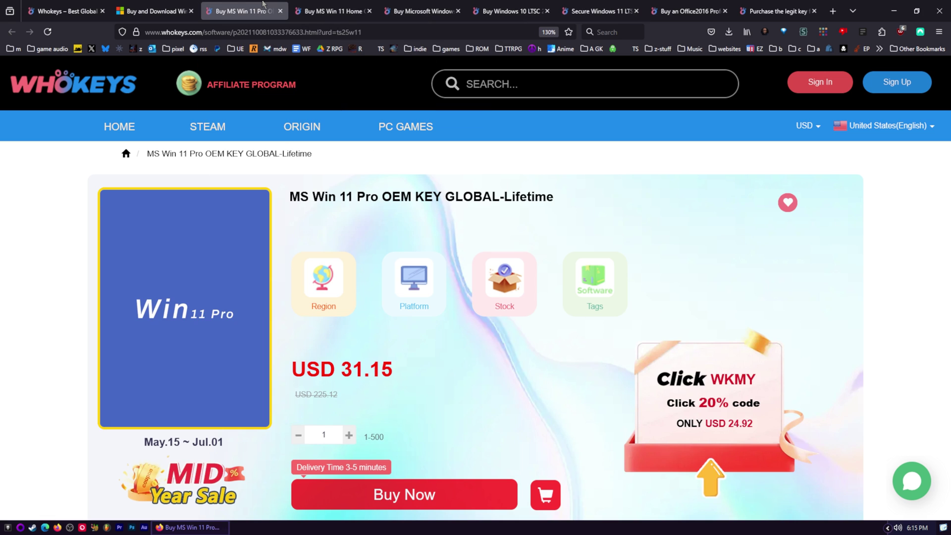
left_click(503, 4)
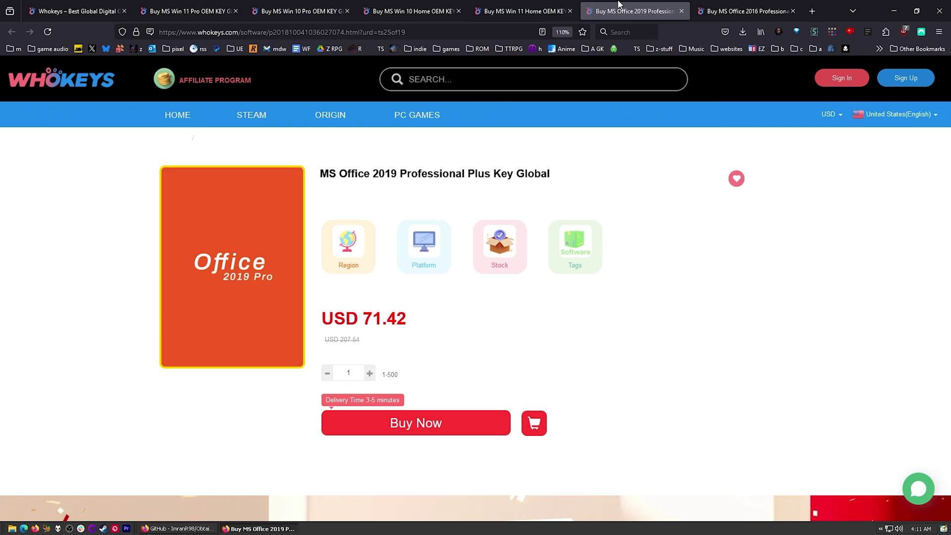
- Compare the Office 2016 and Office 2019 key pages, then select the purchased Win 10 Pro key on the order page
left_click(746, 6)
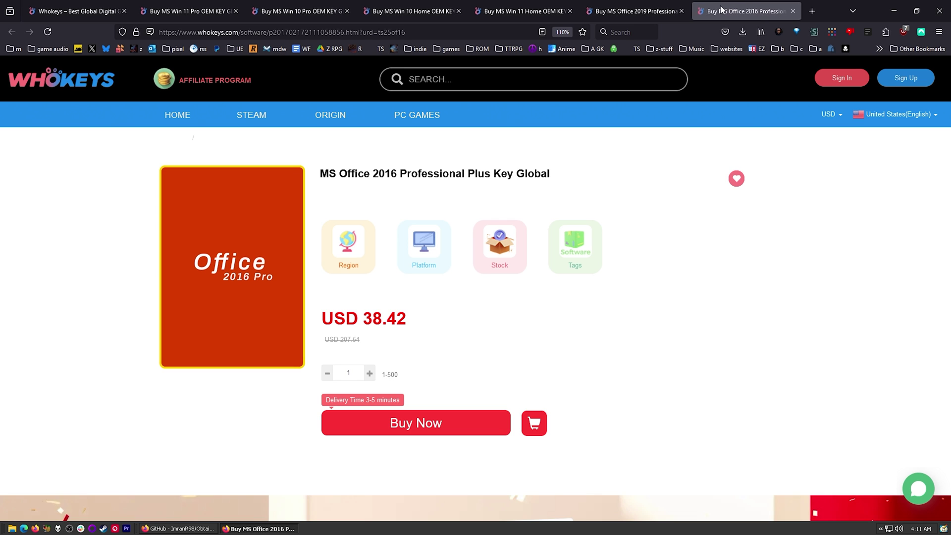
left_click(603, 15)
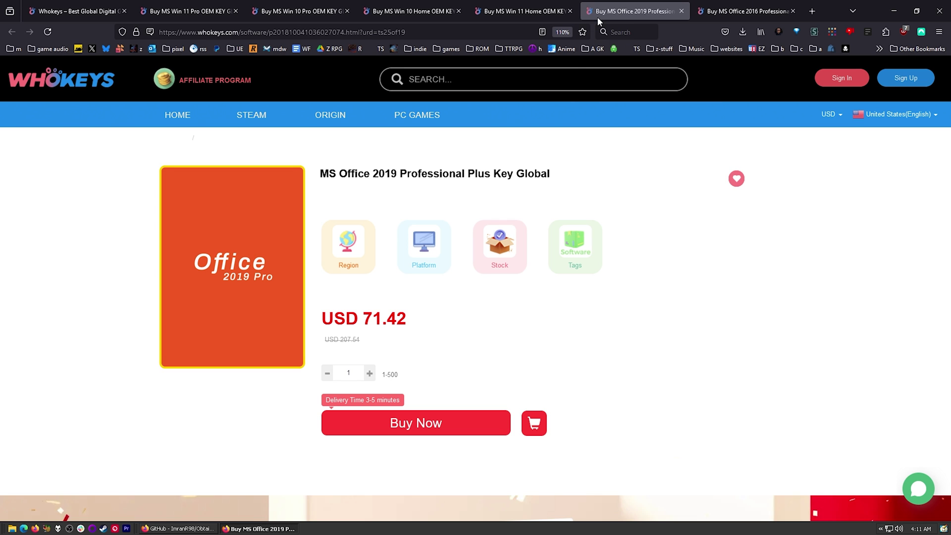
left_click(719, 5)
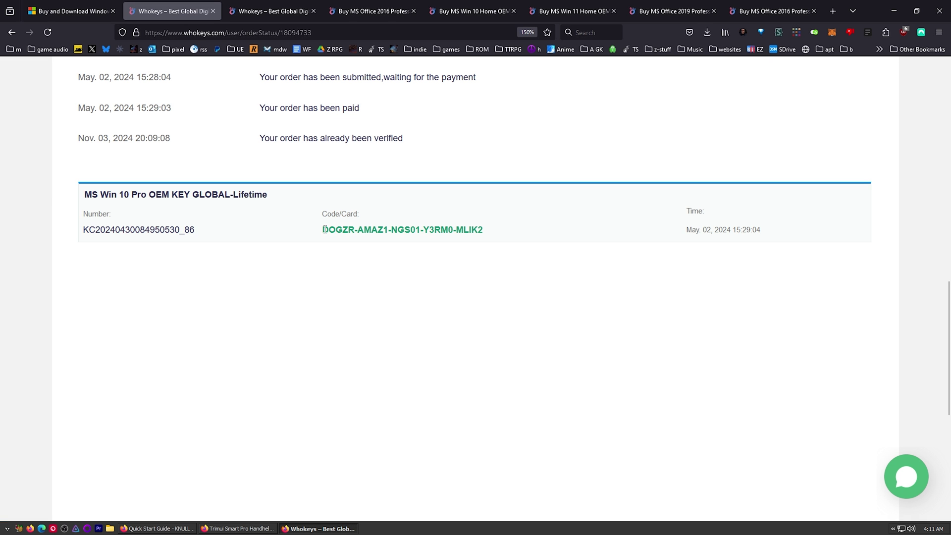
left_click_drag(323, 230, 392, 230)
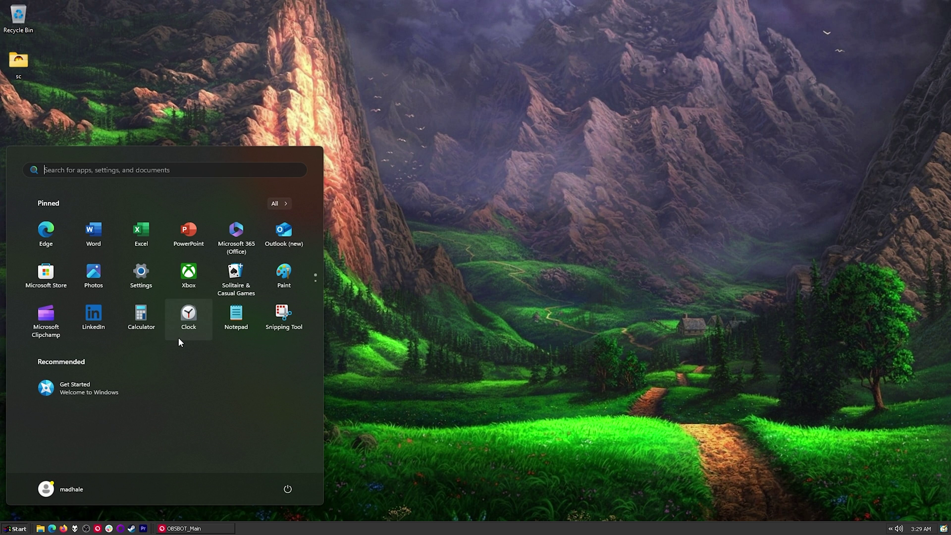
- Search Start for 'activate' and change the Windows product key to the purchased one, activating Windows 11 Pro
left_click(117, 168)
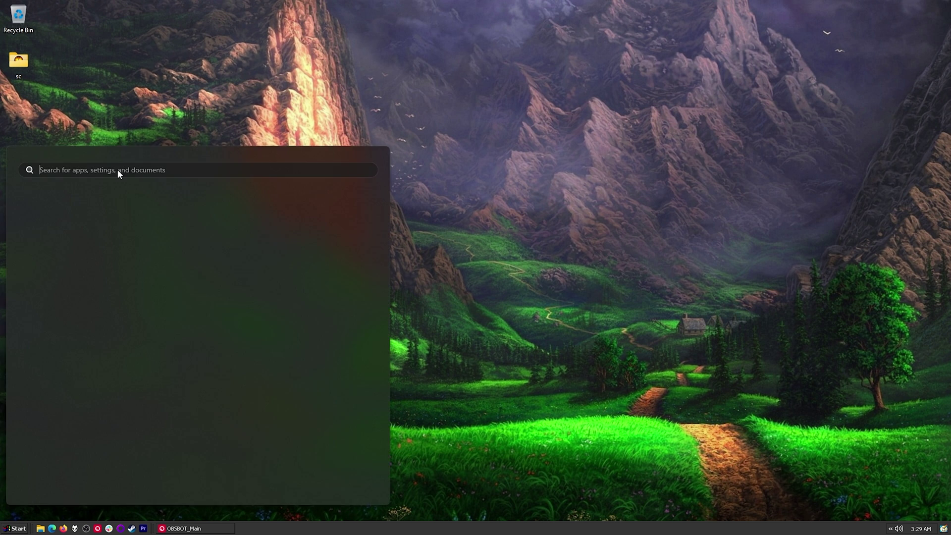
type("activate")
left_click(109, 247)
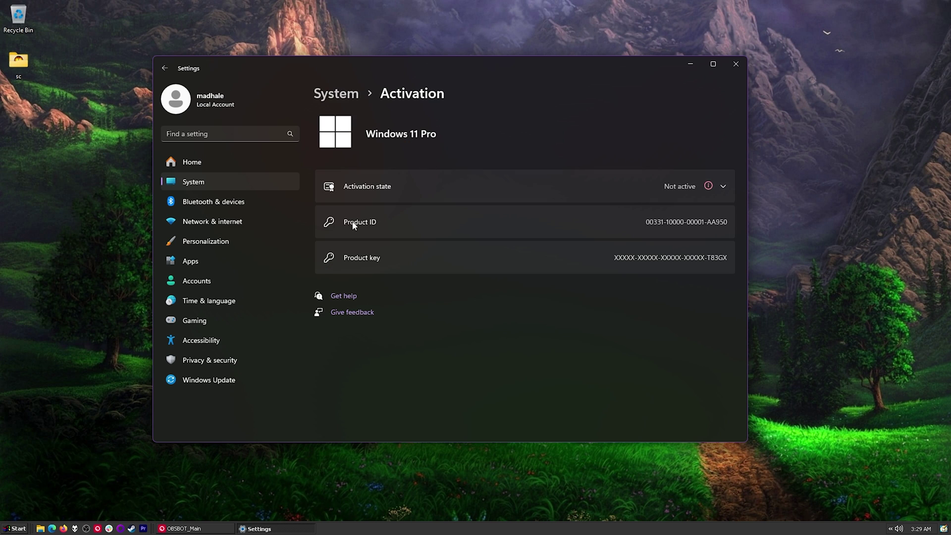
left_click(697, 183)
left_click(692, 268)
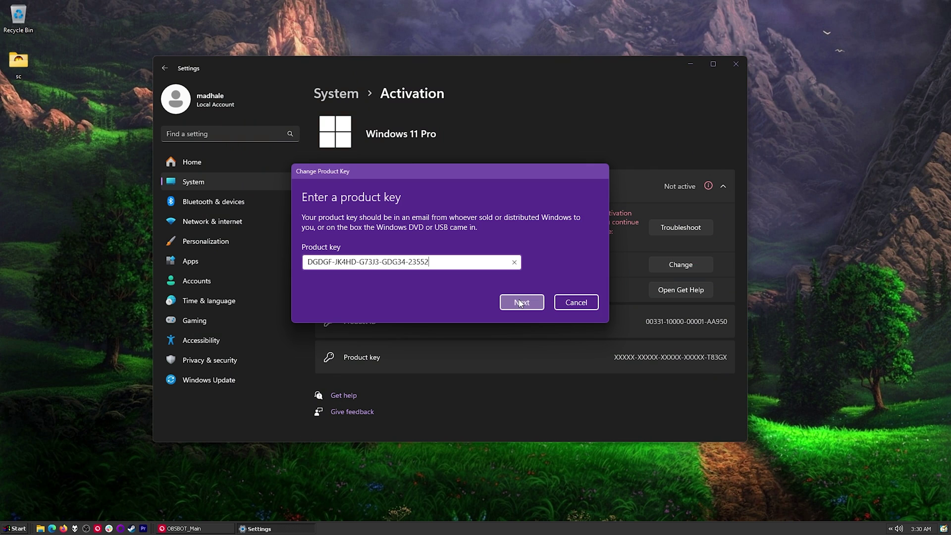
left_click(520, 303)
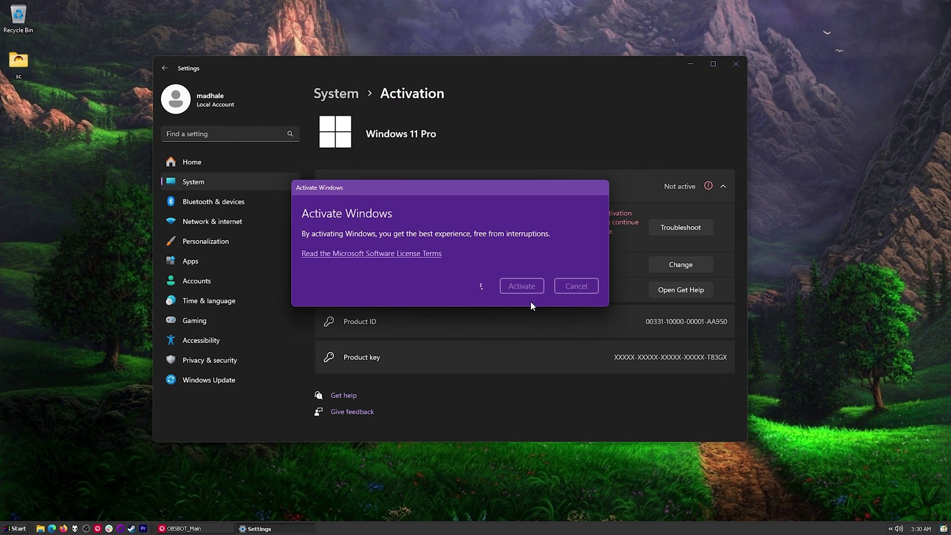
left_click(577, 276)
middle_click(73, 252)
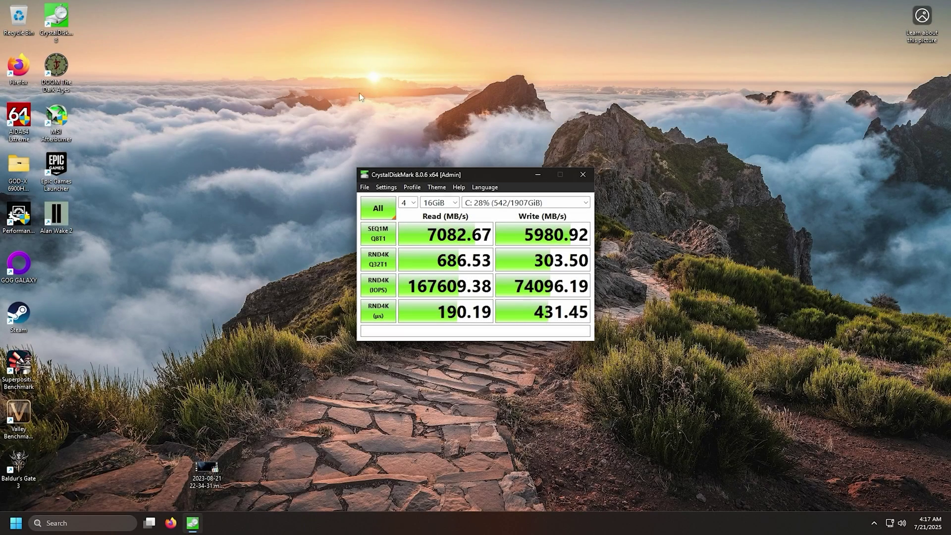
- Move the CrystalDiskMark results window slightly to the left
left_click_drag(472, 174, 383, 171)
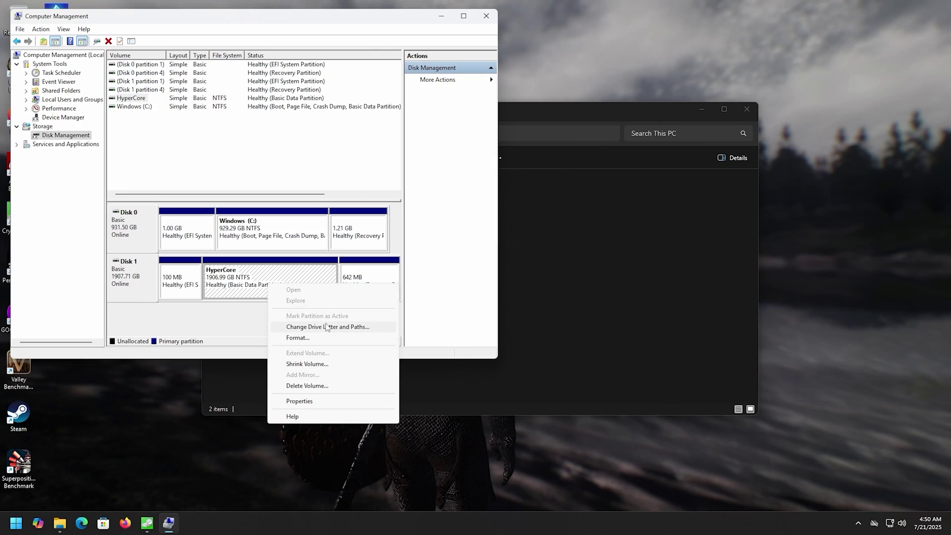
- Assign drive letter D: to the HyperCore partition in Disk Management
left_click(326, 325)
left_click(183, 216)
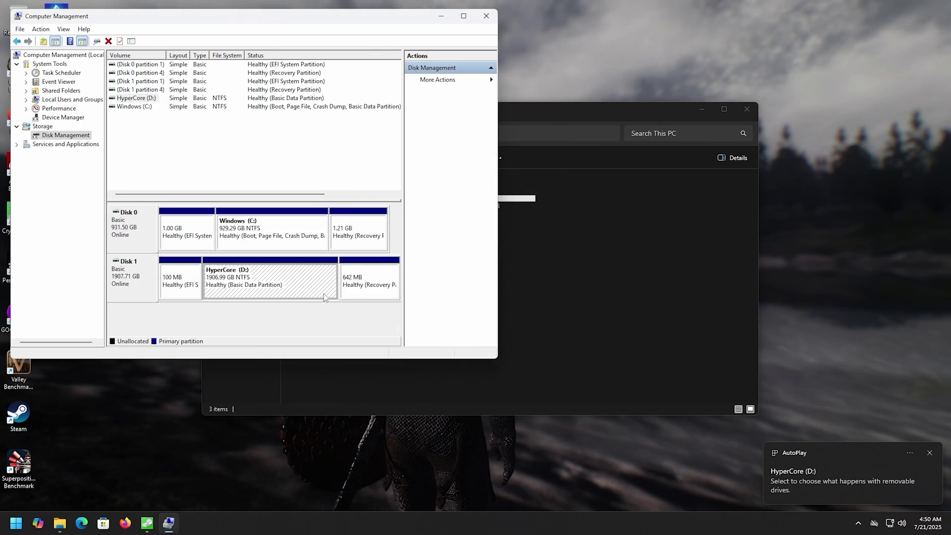
left_click(518, 294)
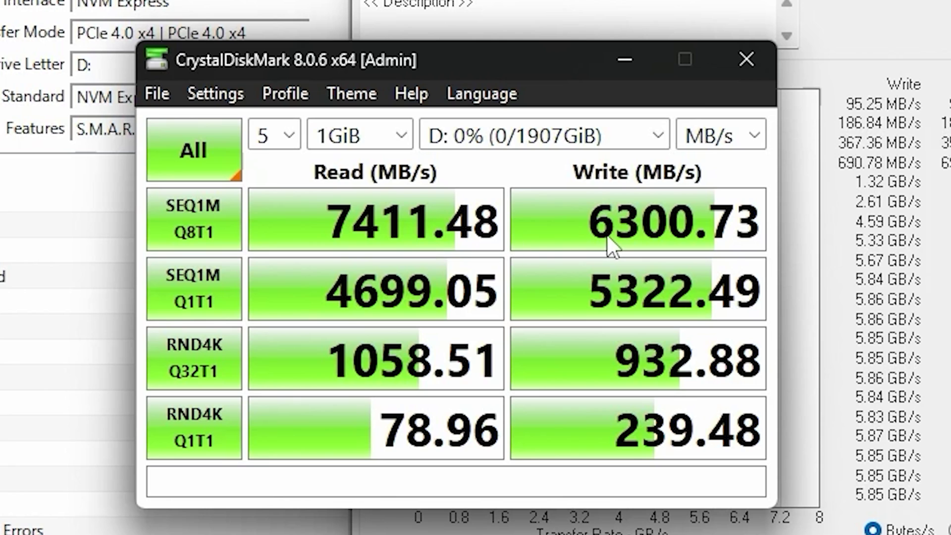
- Switch CrystalDiskMark's result units from MB/s to IOPS
left_click(717, 148)
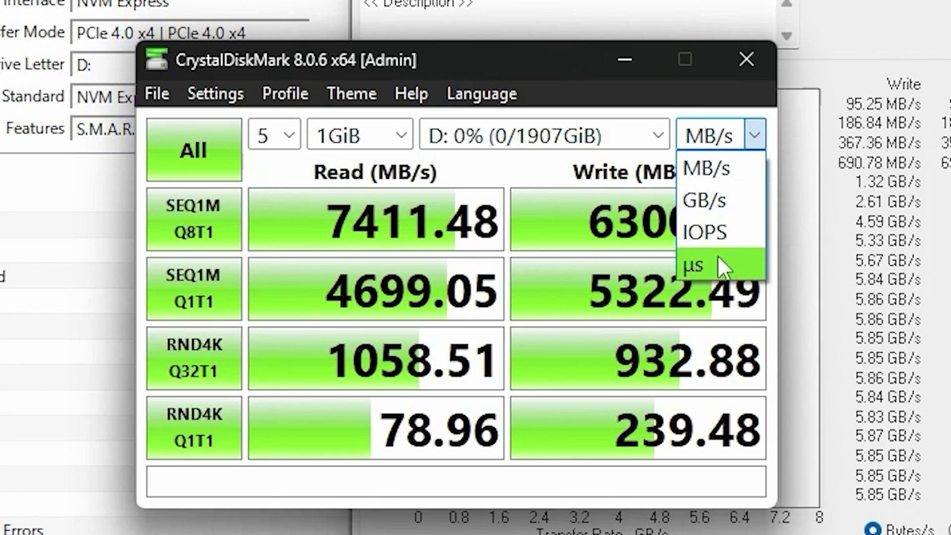
left_click(727, 237)
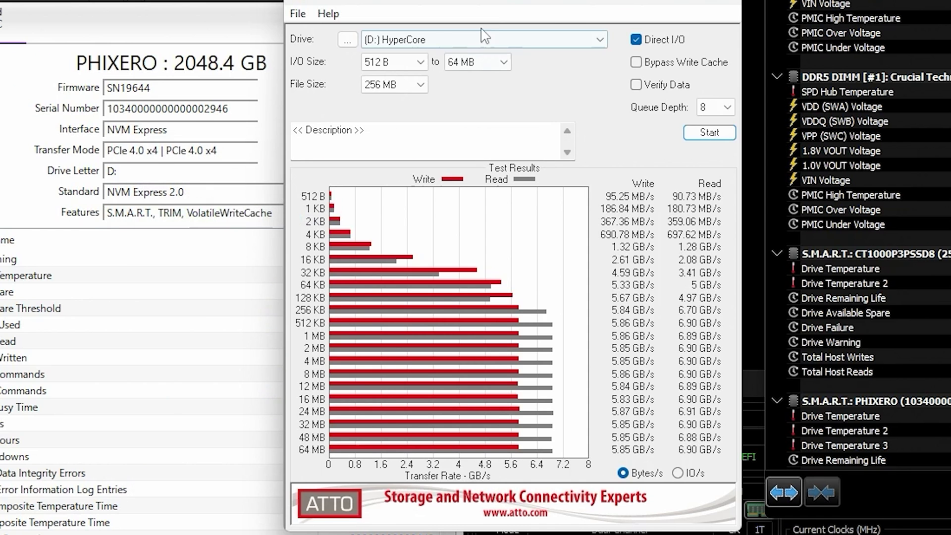
- Move the ATTO window aside and display the HyperCore results in IO/s
left_click_drag(500, 3, 262, 20)
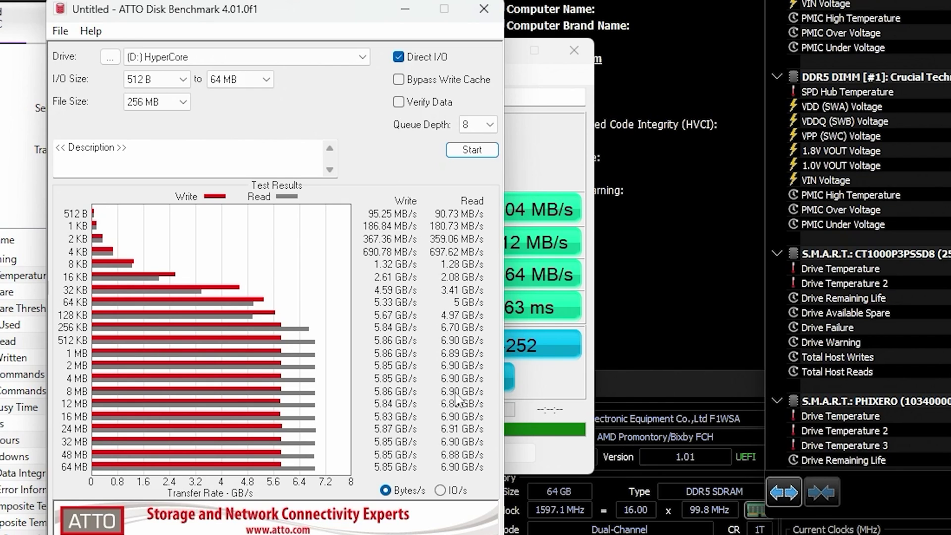
left_click(440, 490)
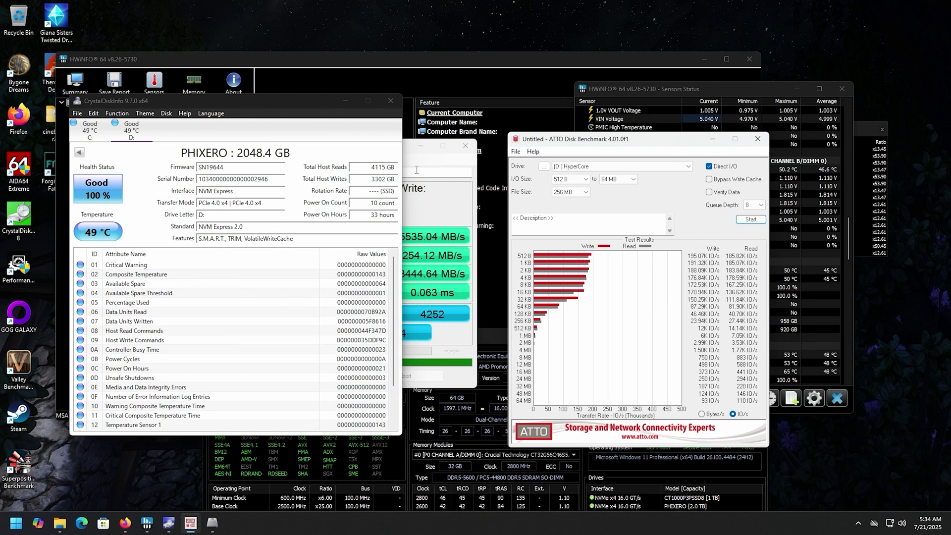
- Bring AS SSD forward, move it aside, and switch the PHIXERO results to iops
left_click(417, 169)
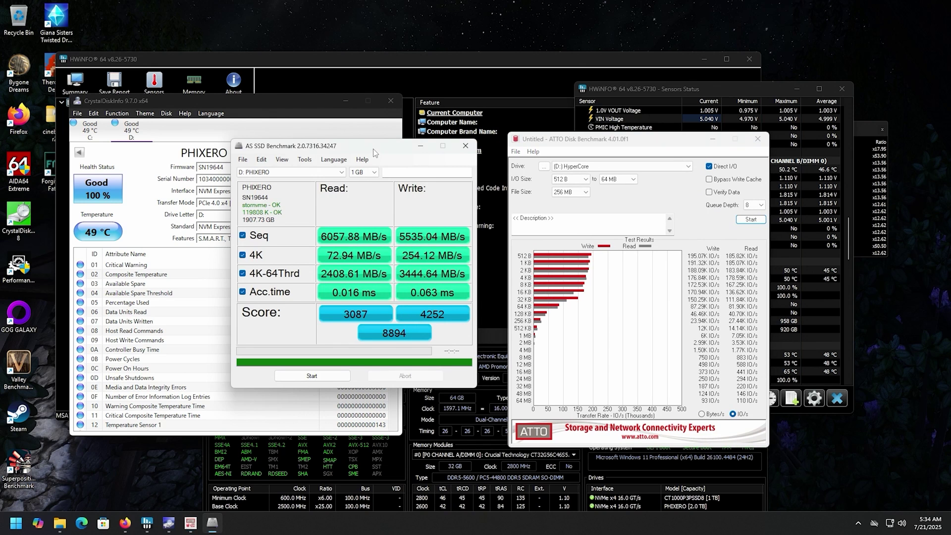
left_click_drag(373, 148, 302, 161)
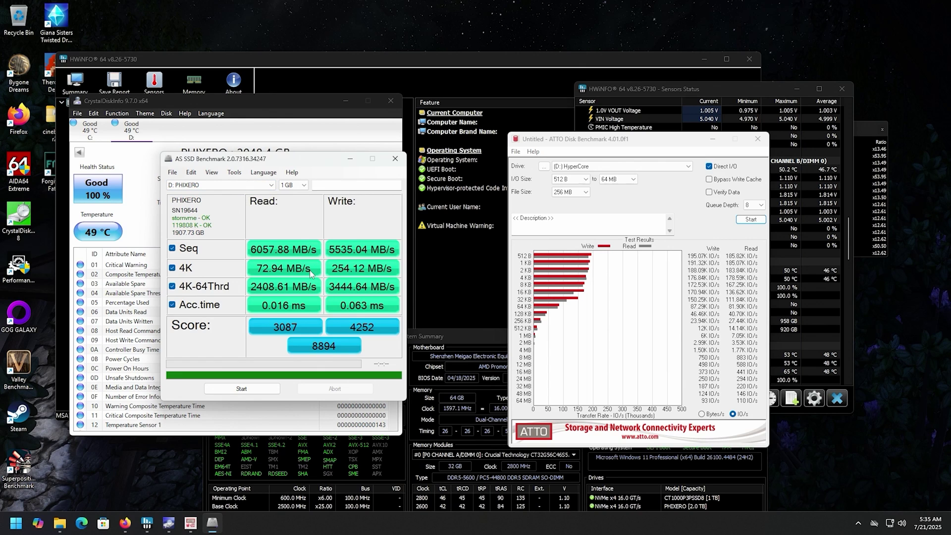
mouse_move(285, 250)
mouse_move(332, 254)
left_click(212, 172)
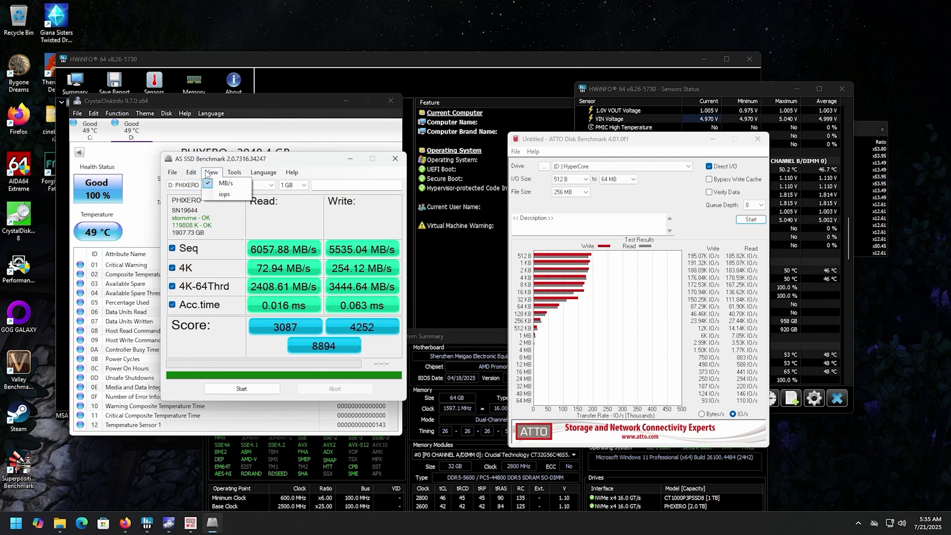
left_click(224, 194)
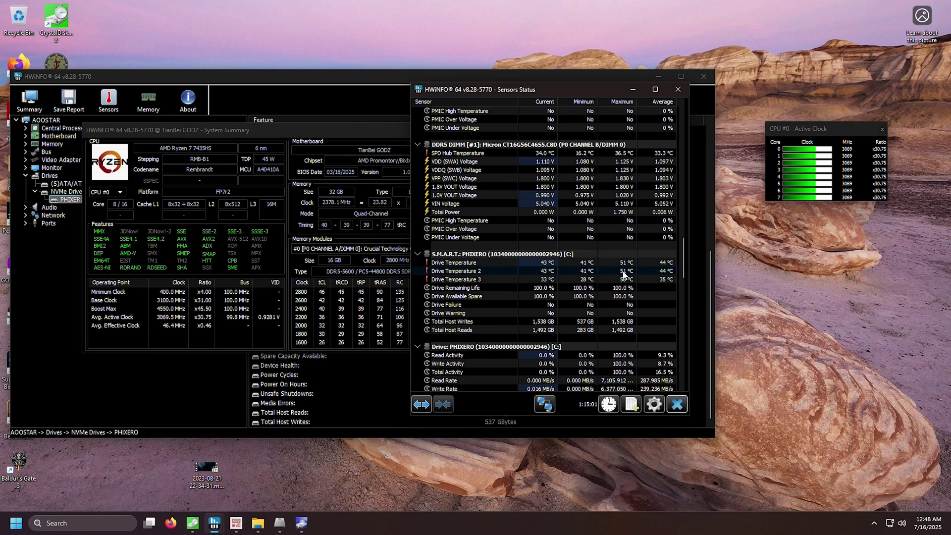
mouse_move(628, 286)
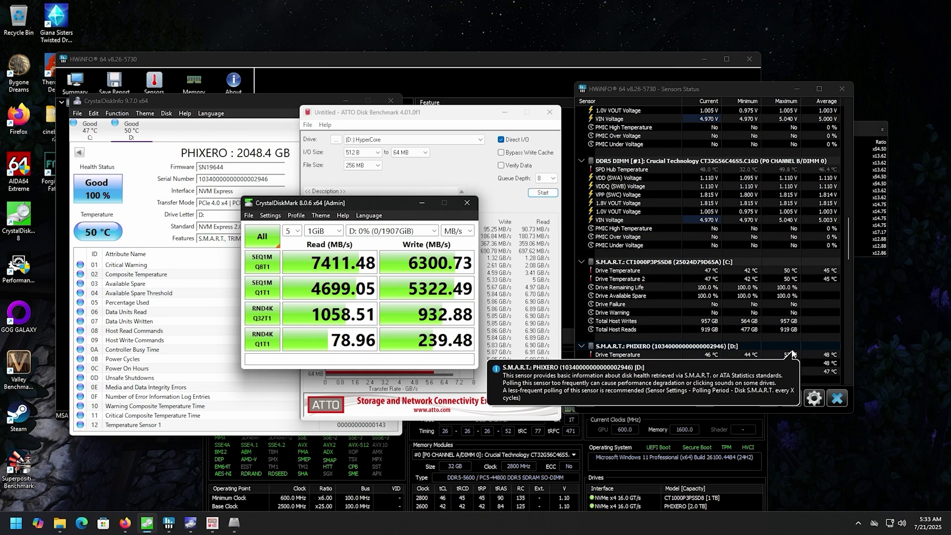
- Scroll HWiNFO's drive feature list to the S.M.A.R.T. section and reposition the System Summary window
scroll(394, 219, "down", 5)
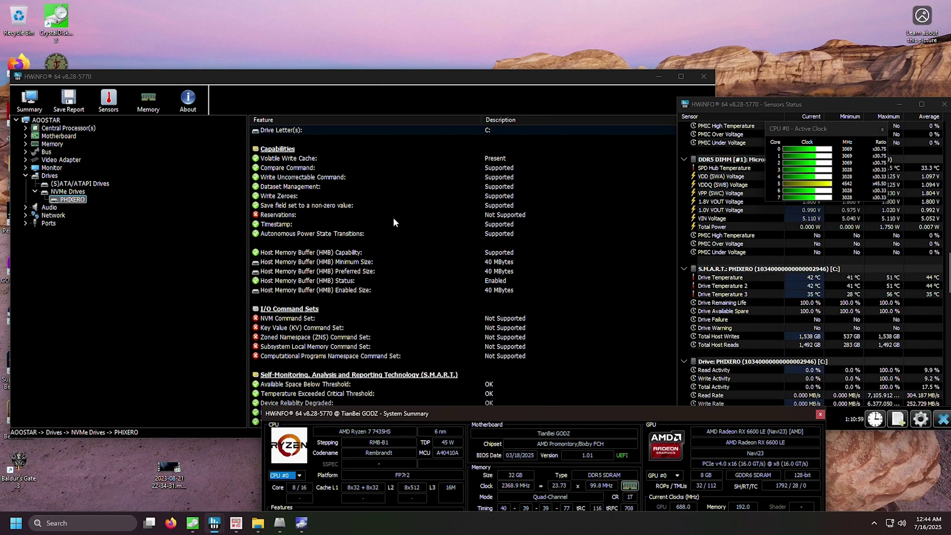
scroll(394, 219, "down", 5)
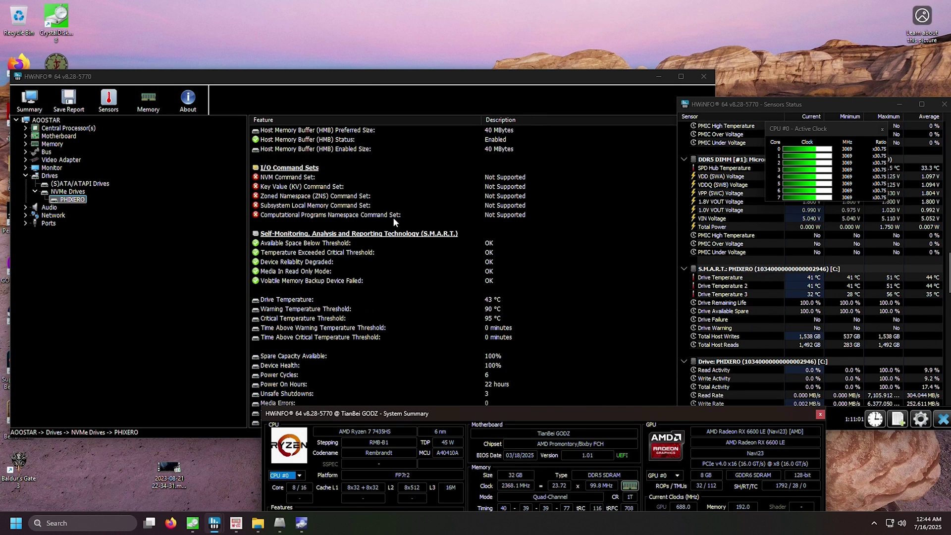
left_click_drag(432, 411, 399, 438)
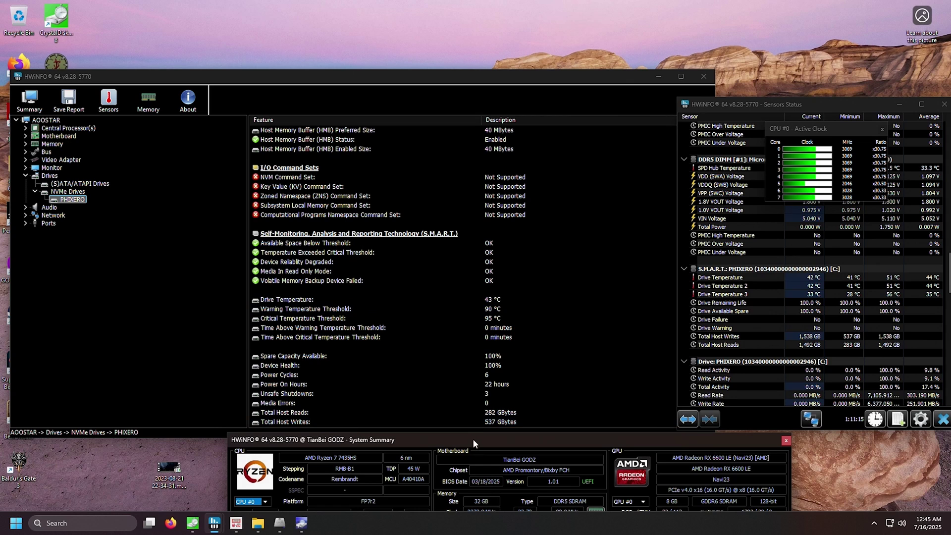
left_click_drag(472, 439, 328, 134)
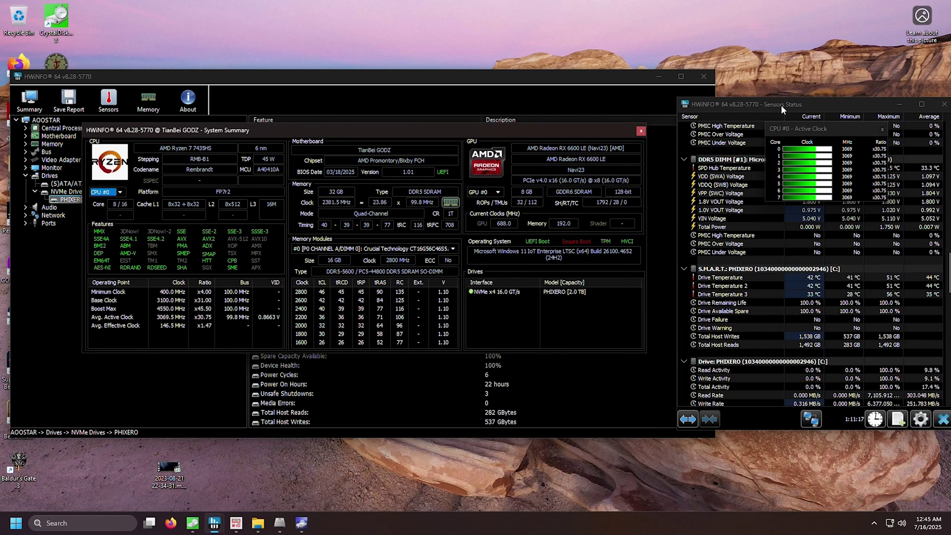
- Move the HWiNFO64 Sensors Status window toward the centre of the screen
left_click_drag(781, 105, 514, 92)
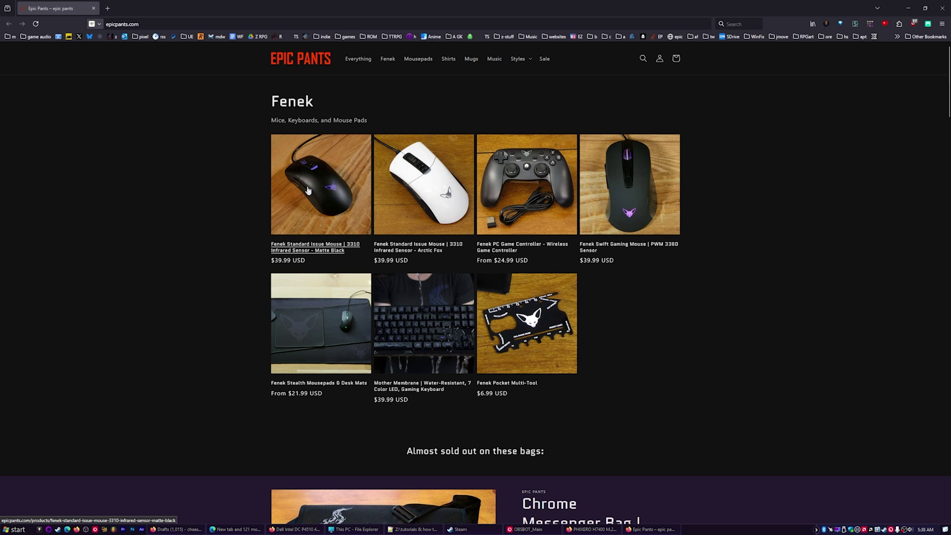
- Scroll down to the Used Gear listings, where a $325.00 Steam Deck appears
scroll(205, 248, "down", 1)
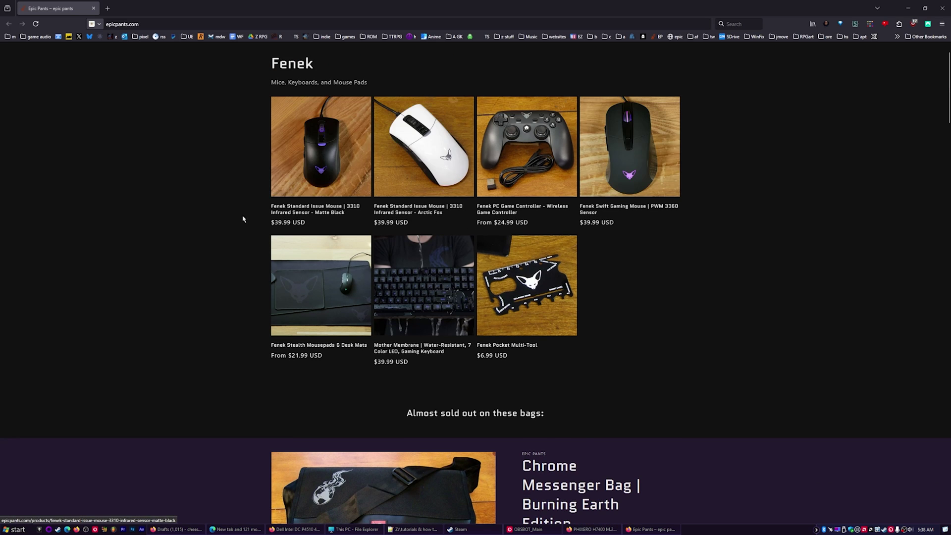
scroll(732, 244, "down", 5)
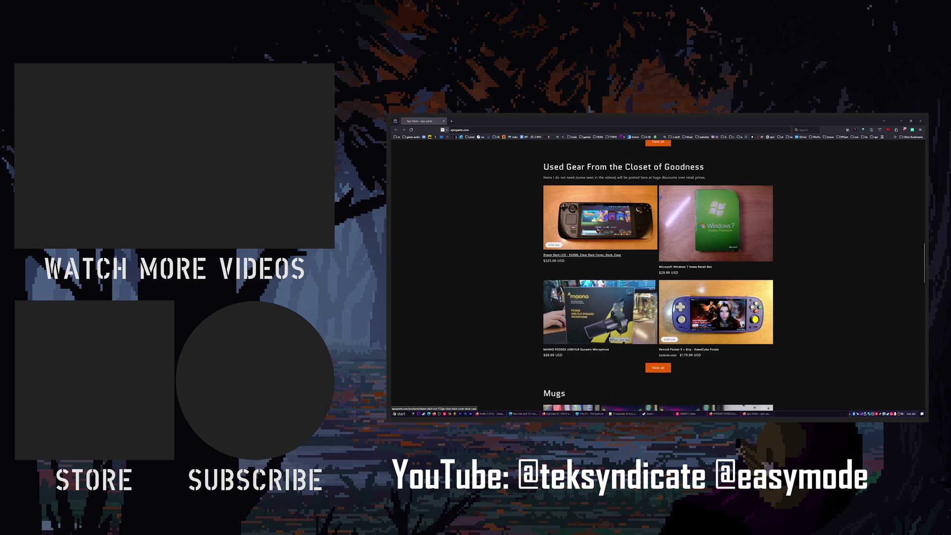
- Open the $156.66 Modded Anbernic RG556 console page from Used Gear and preview its enlarged photo
left_click(658, 368)
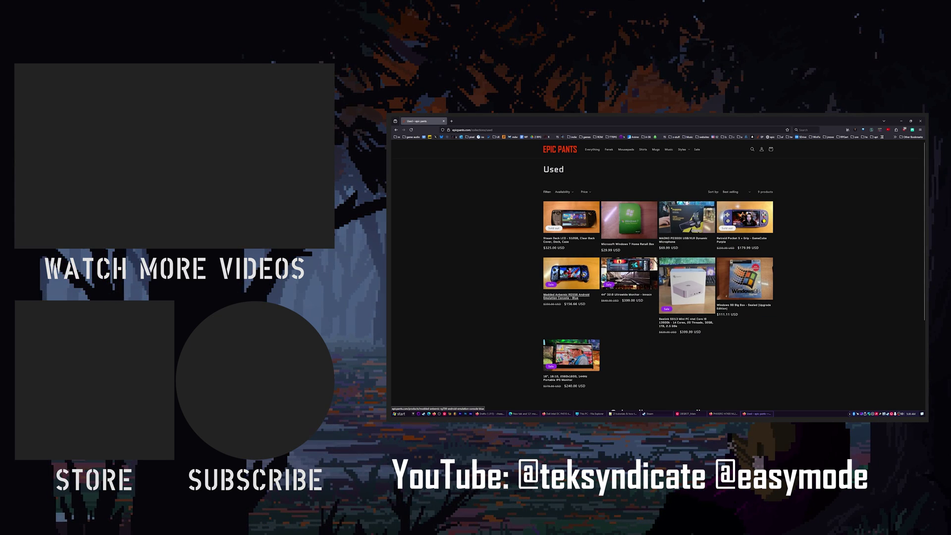
left_click(579, 273)
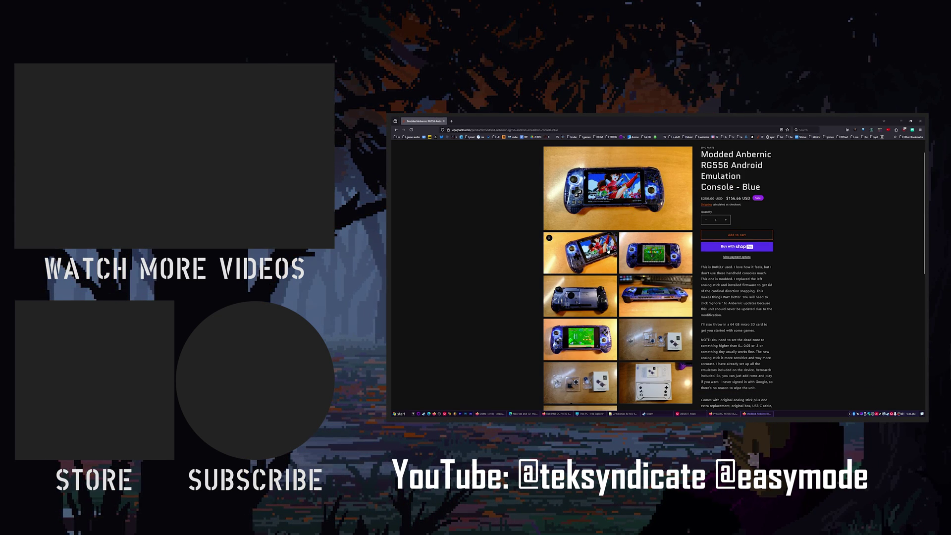
left_click(609, 251)
left_click(842, 271)
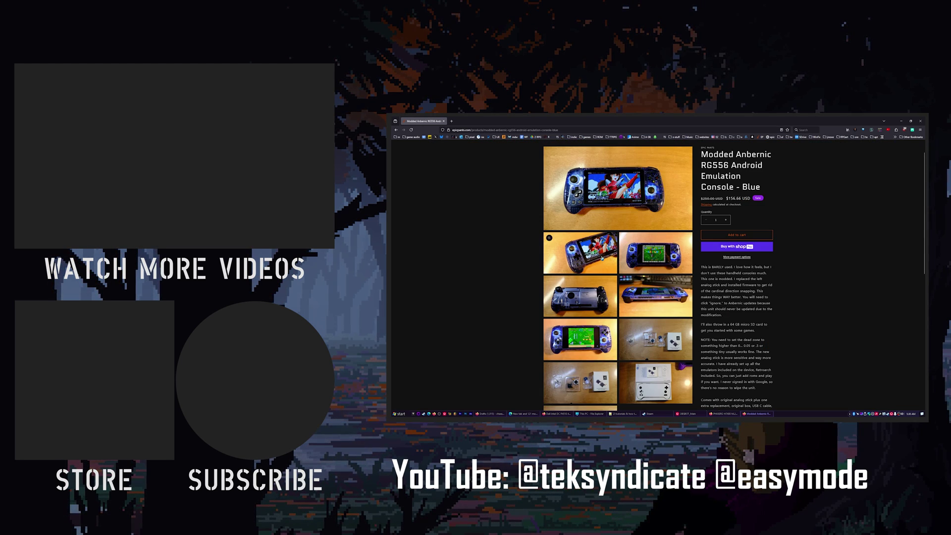
scroll(602, 259, "down", 4)
scroll(580, 339, "up", 5)
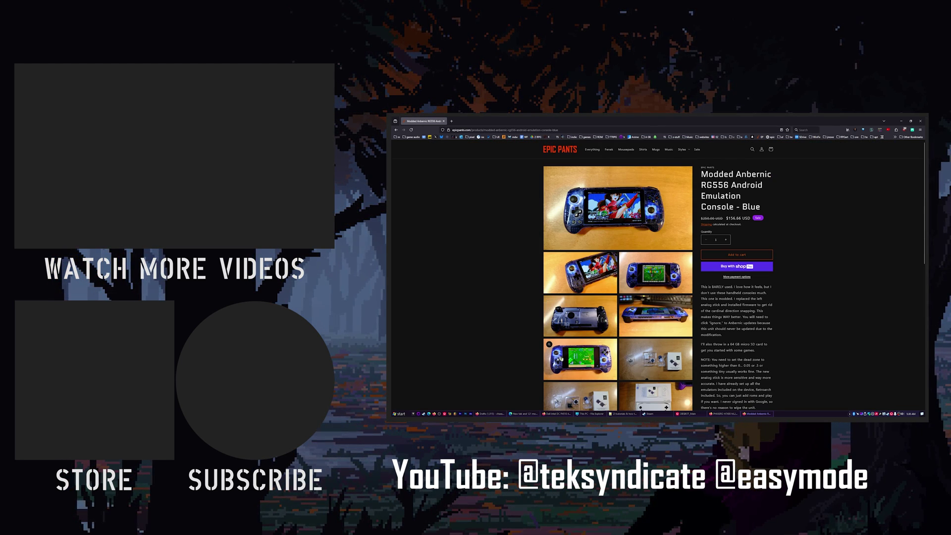